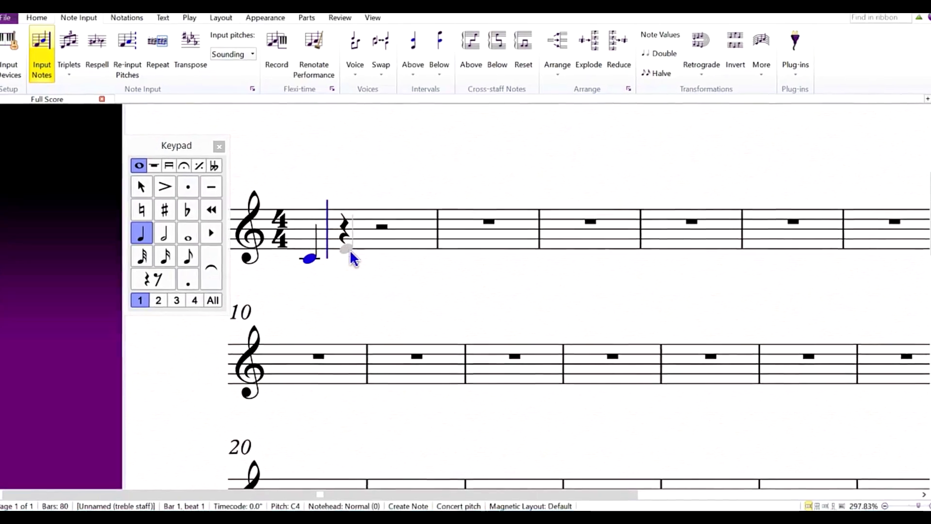
Step: Add quarter notes E and G after the C in bar 1
click(351, 251)
click(383, 236)
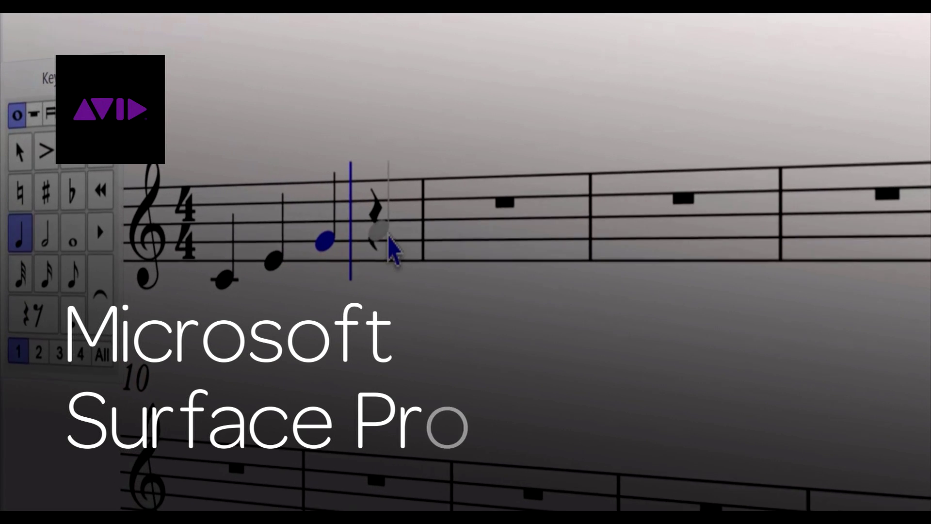
Step: Tap a fourth quarter note into bar 1 of the treble staff
click(412, 245)
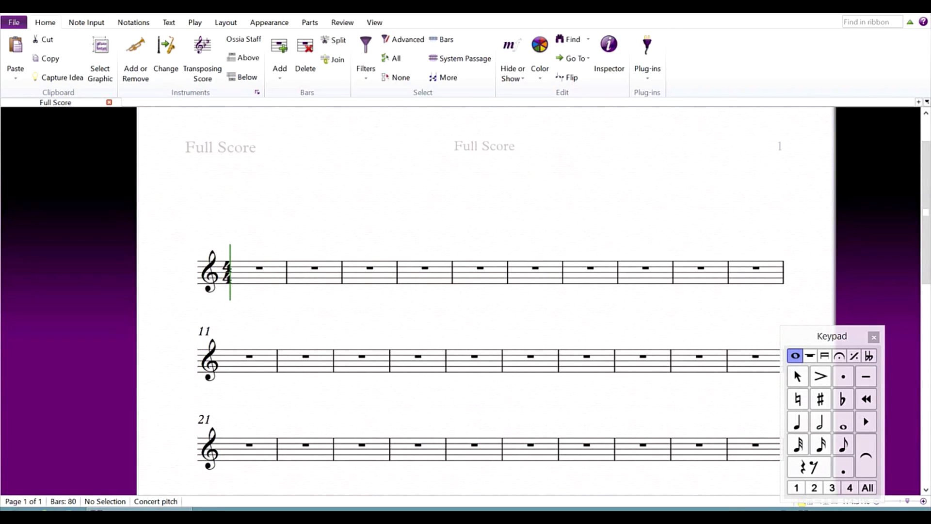
Step: Move the Keypad from the bottom-right corner to beside the opening bars
drag(808, 330, 183, 185)
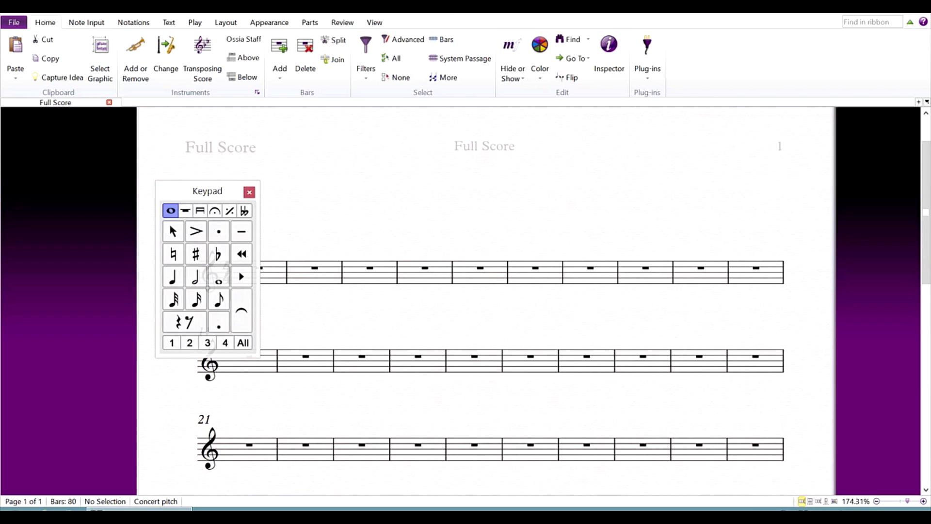
key(super)
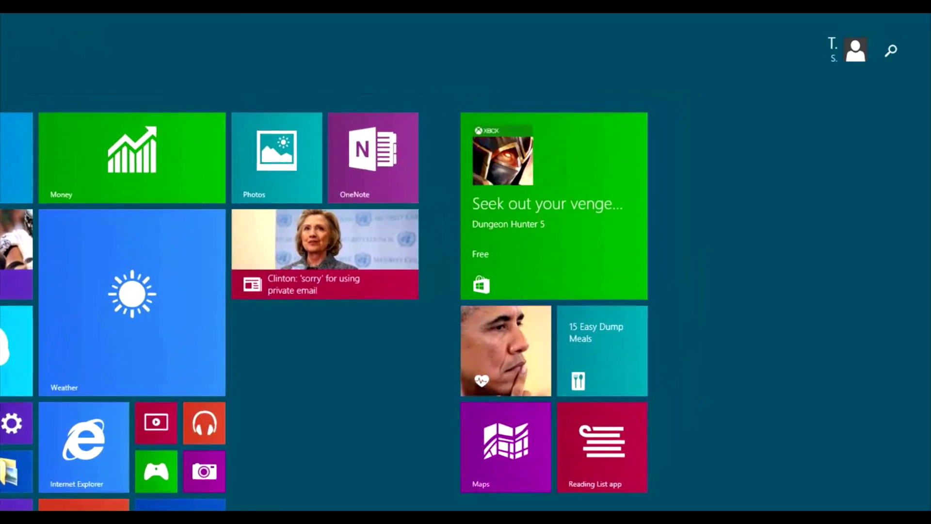
text(cali)
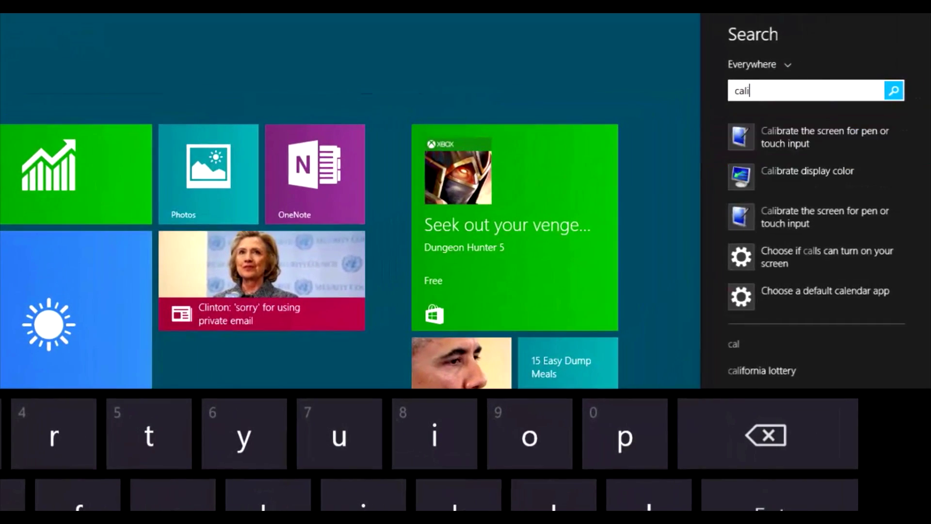
text(brate)
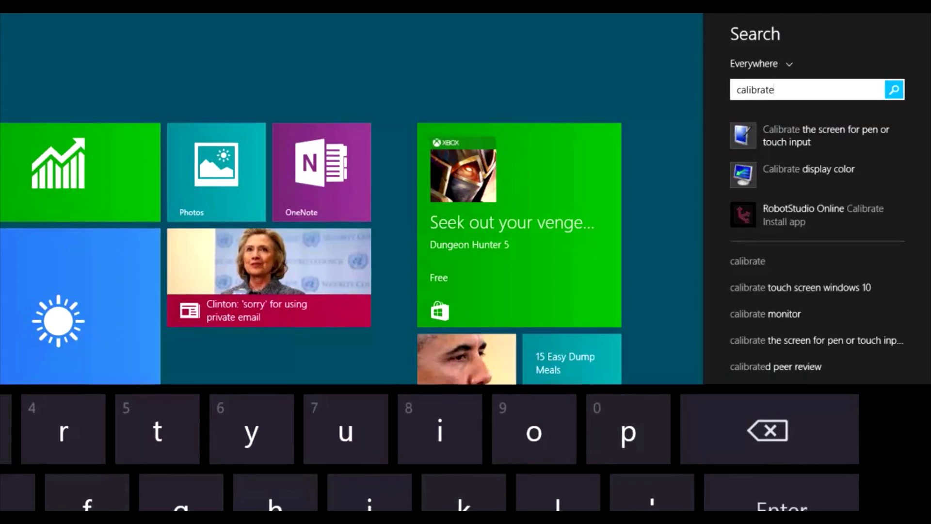
key(Return)
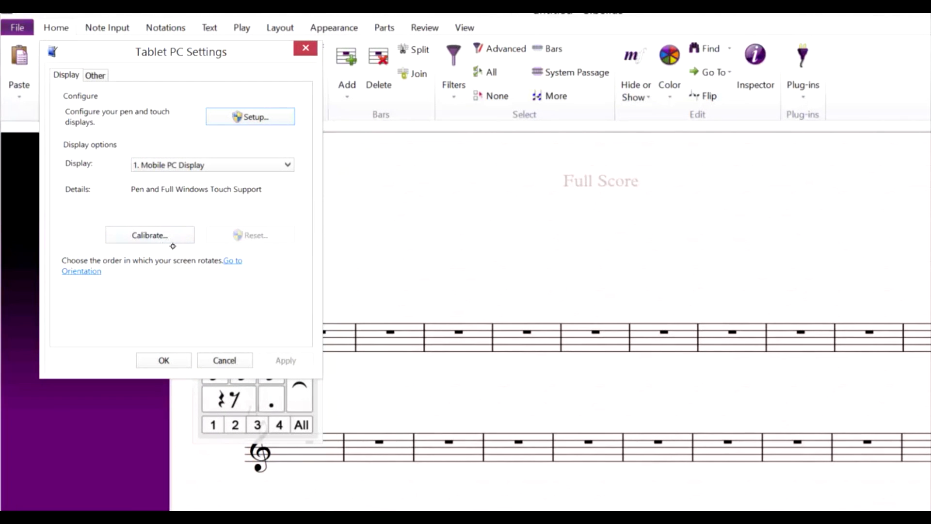
click(163, 360)
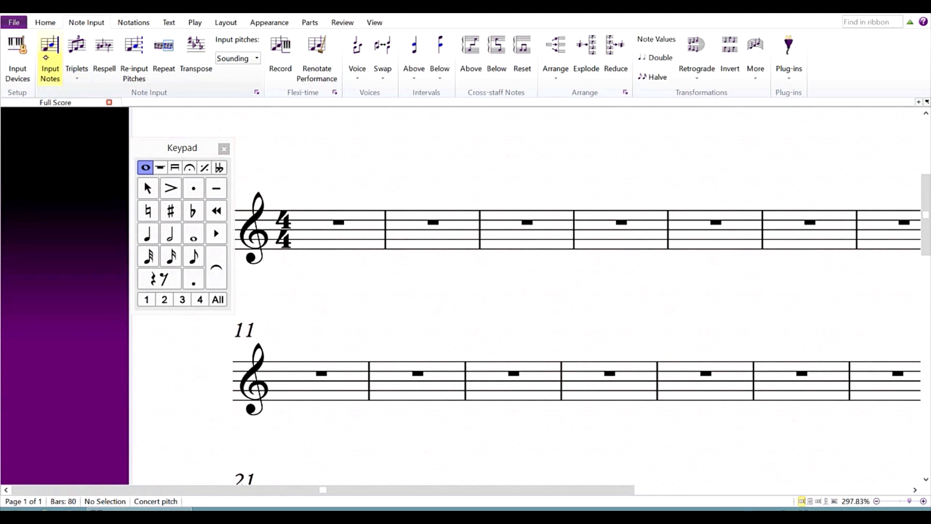
Step: Start note input and enter quarter notes C, E, G, A in bar 1
click(46, 55)
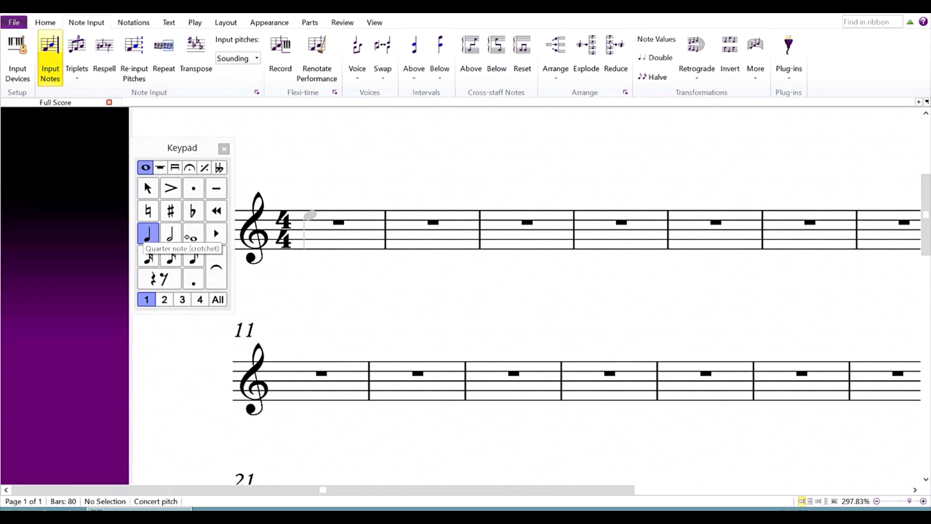
click(321, 257)
click(351, 249)
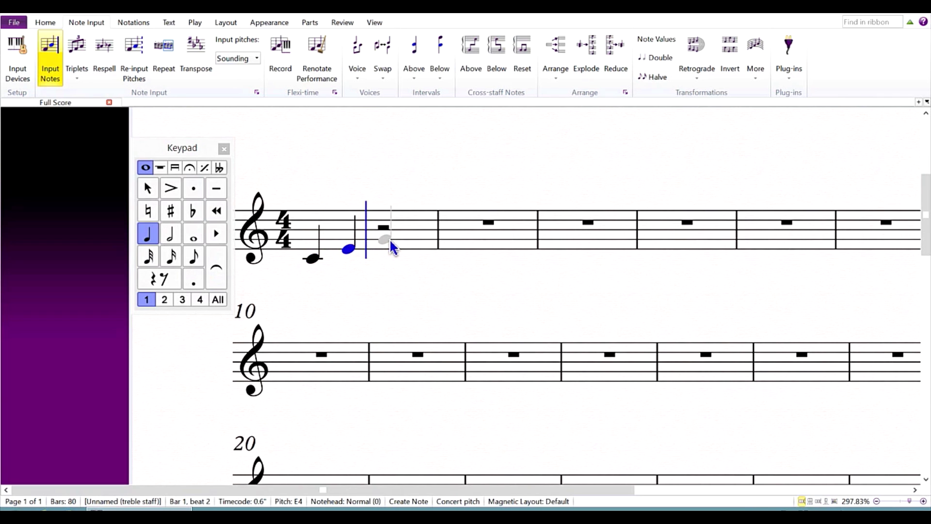
click(390, 240)
click(426, 236)
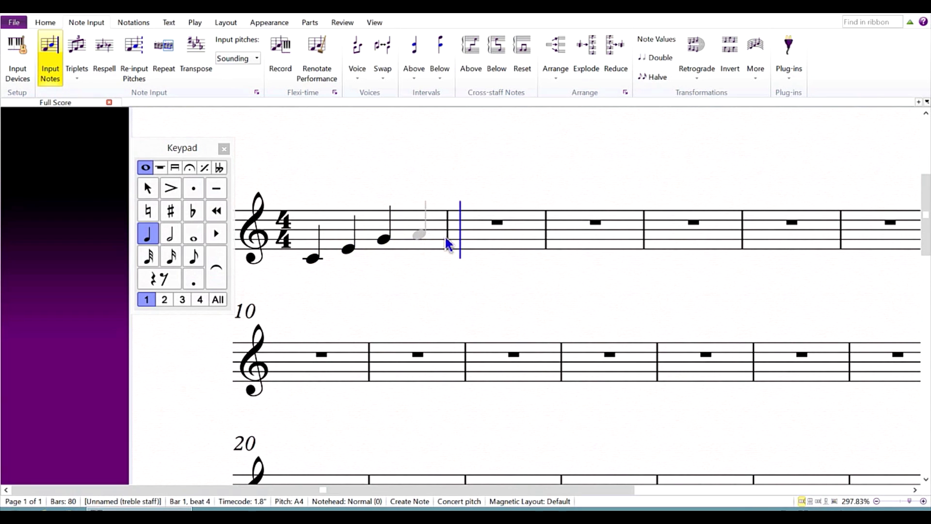
Step: Enter quarter notes G, F, E, D in bar 2 and a whole-note C in bar 3
click(476, 238)
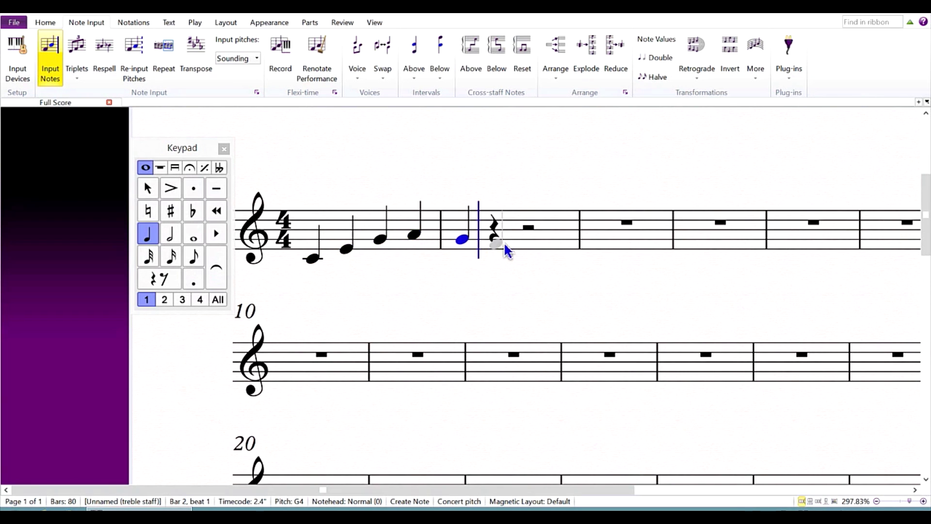
click(509, 244)
click(533, 248)
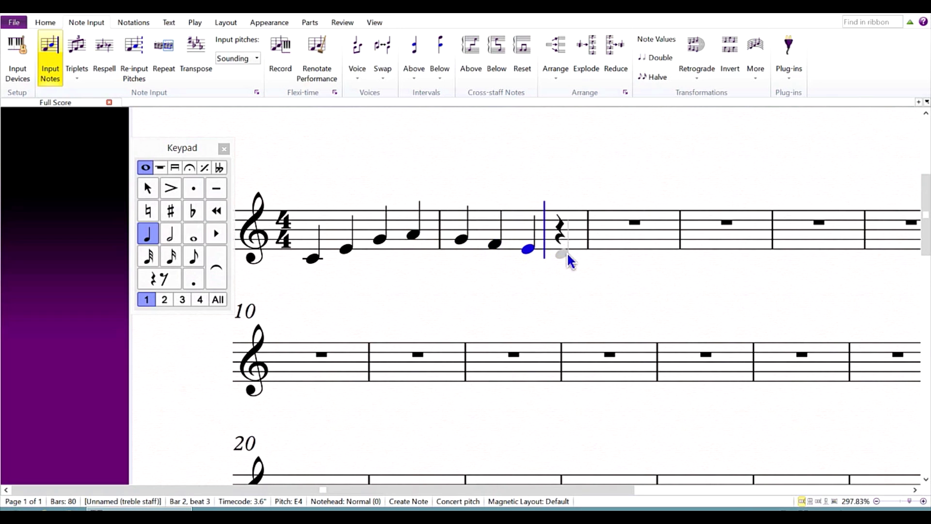
click(569, 253)
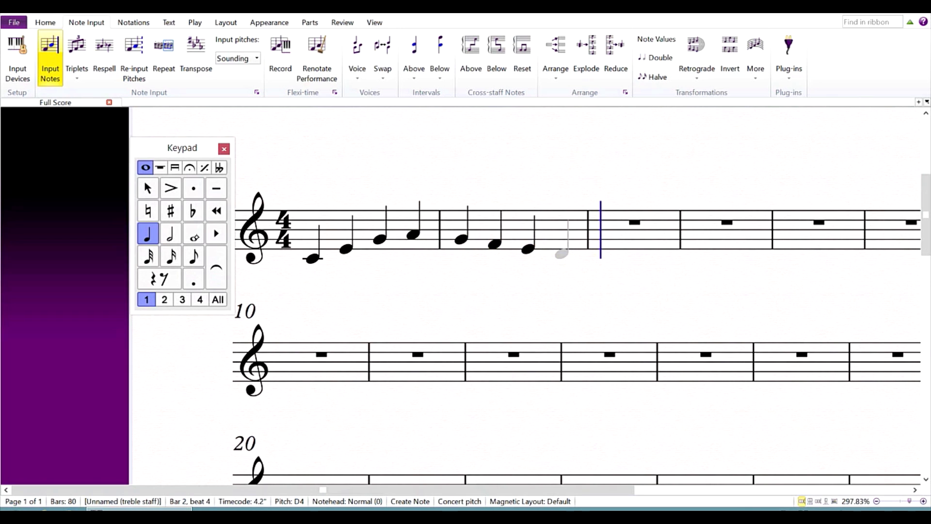
click(193, 234)
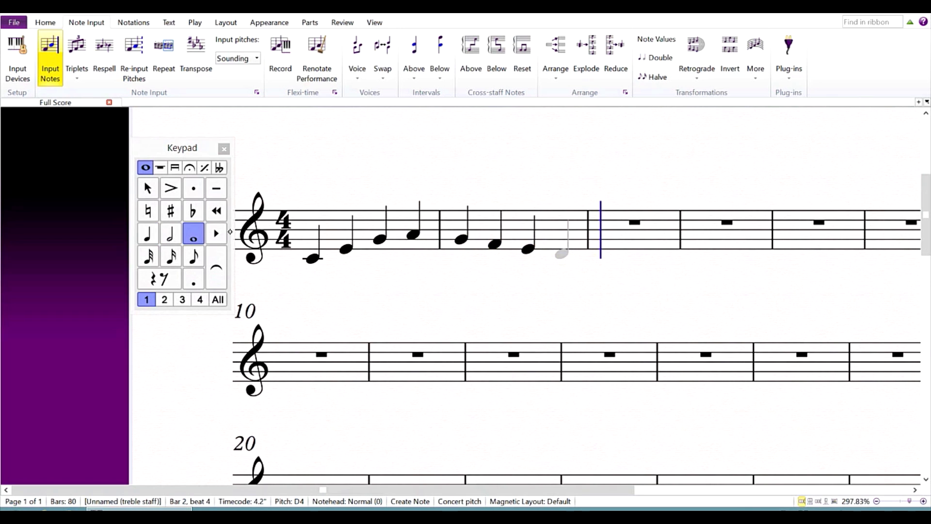
click(611, 258)
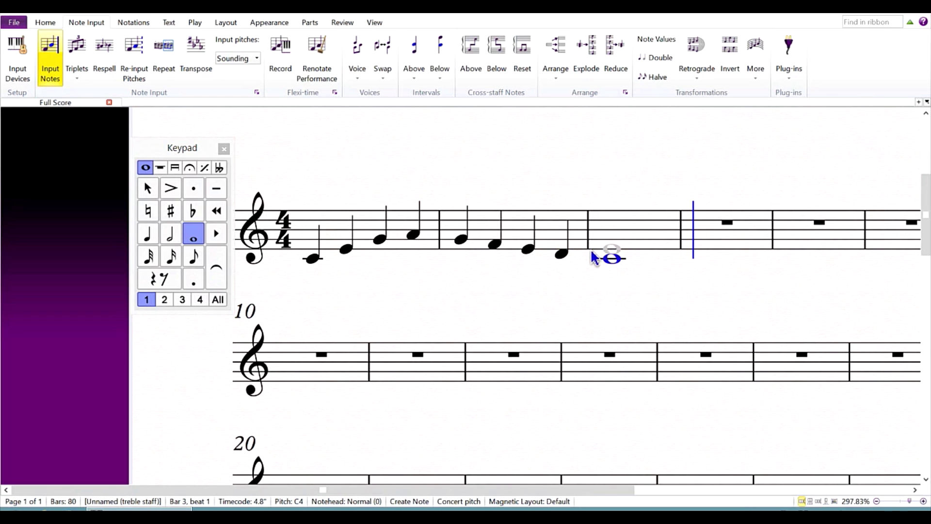
Step: Stop input, erase bar 3's whole note and bar 2's D to rests, then resume input
key(Escape)
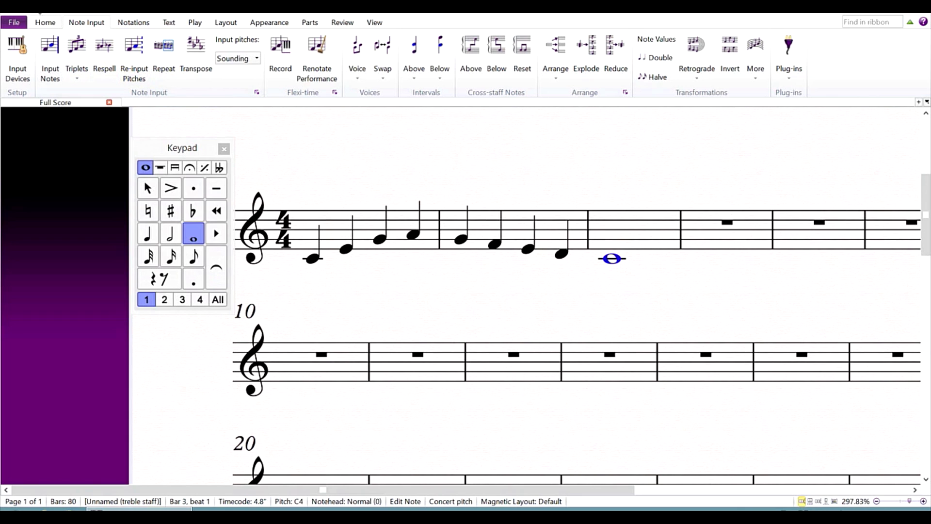
key(BackSpace)
key(BackSpace)
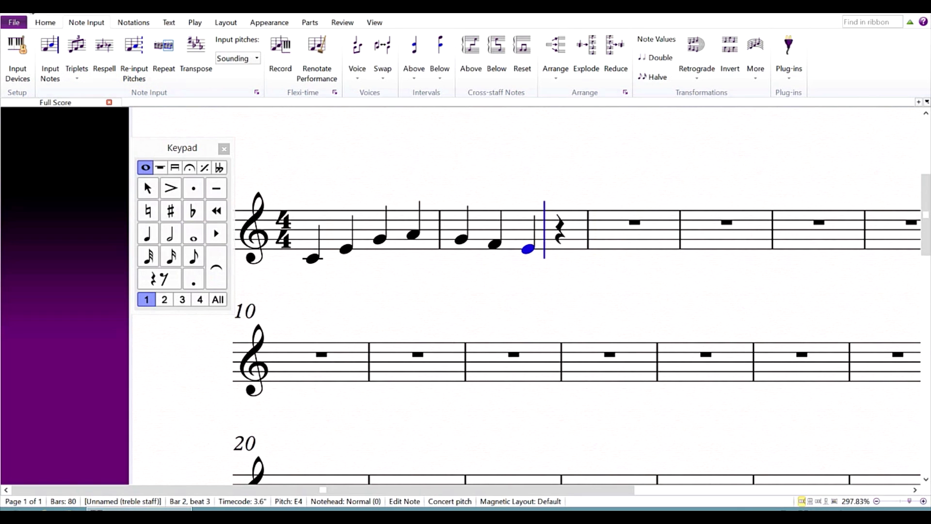
key(BackSpace)
key(BackSpace)
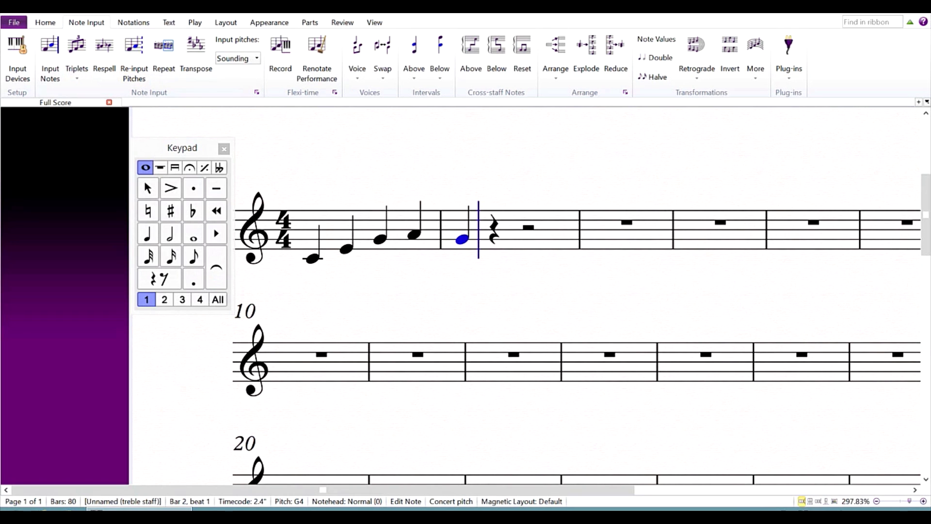
key(n)
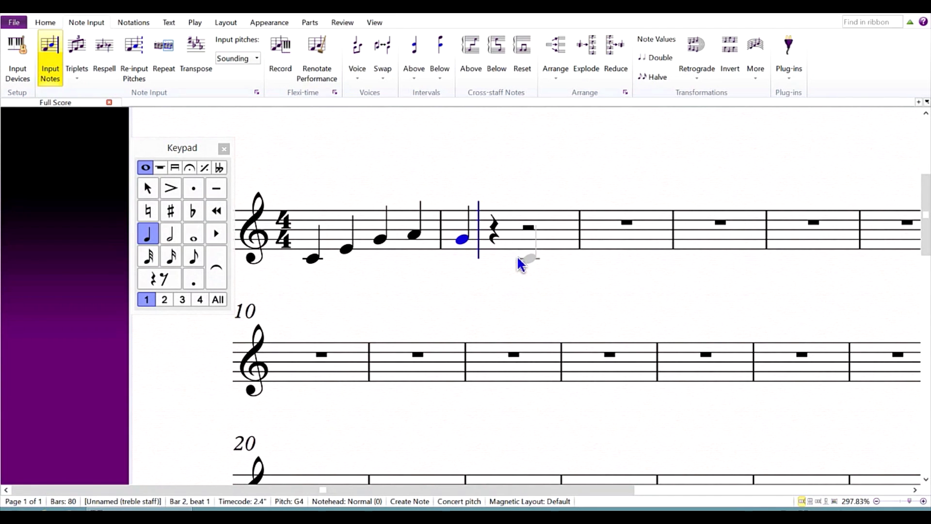
scroll(519, 262, right, 5)
scroll(519, 262, up, 2)
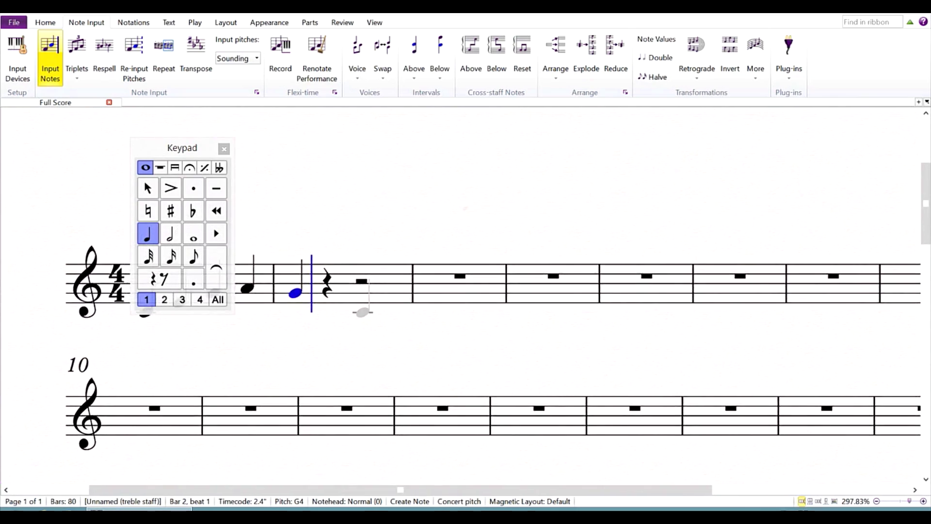
scroll(485, 272, left, 5)
scroll(485, 271, down, 1)
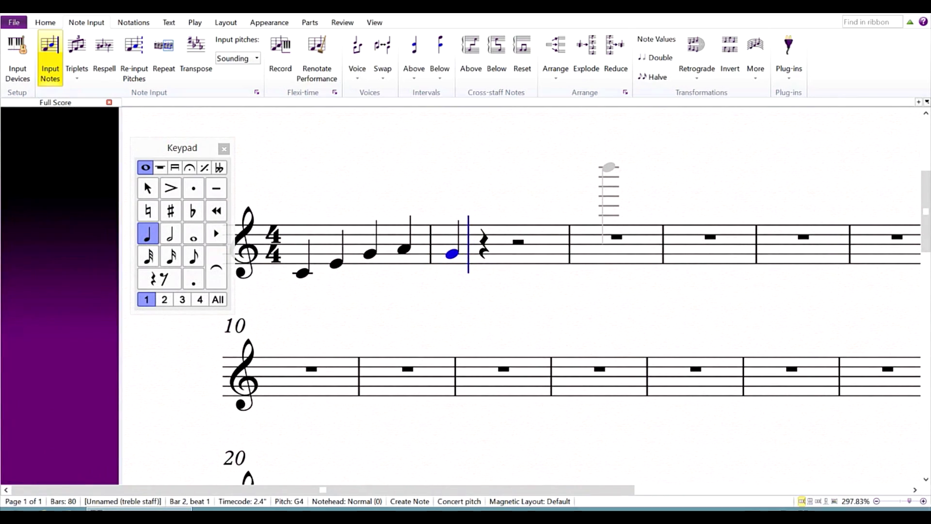
scroll(640, 270, left, 2)
scroll(582, 228, down, 2)
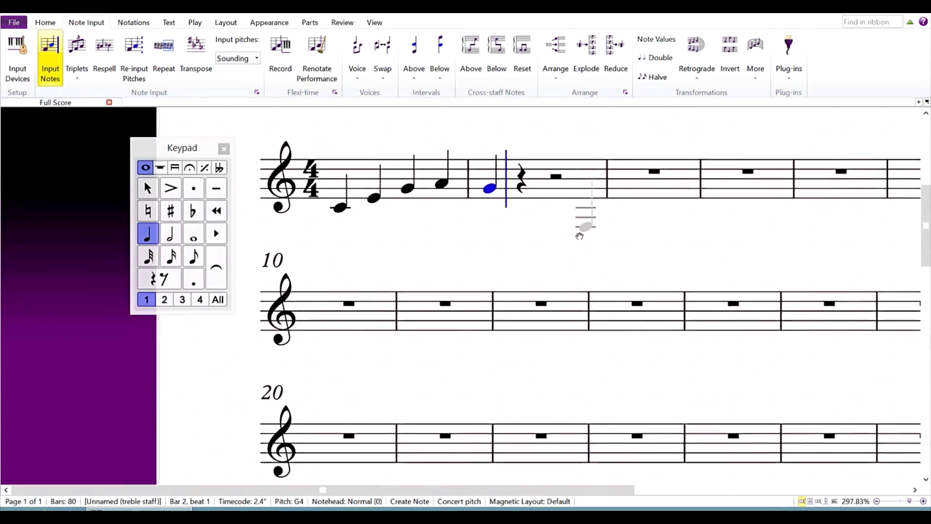
scroll(416, 308, right, 5)
scroll(415, 308, up, 2)
scroll(416, 308, left, 3)
scroll(416, 308, down, 1)
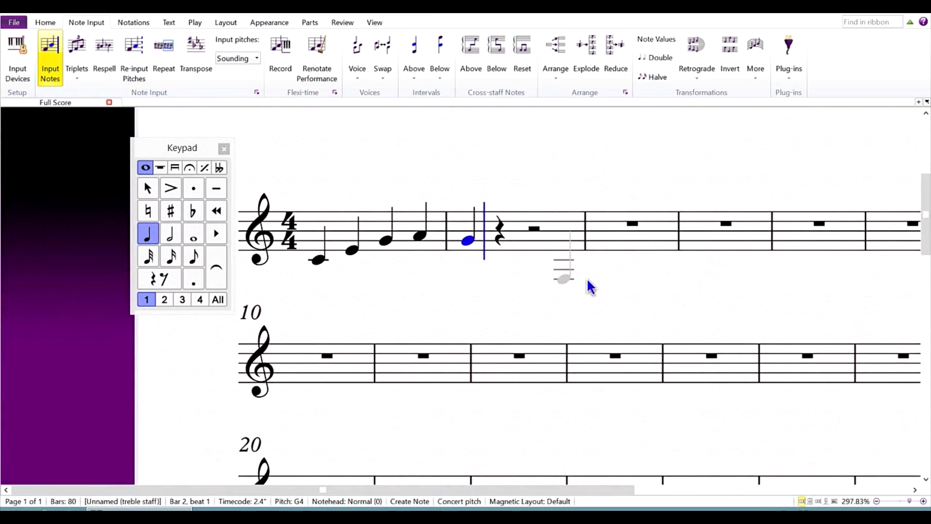
scroll(591, 287, up, 4)
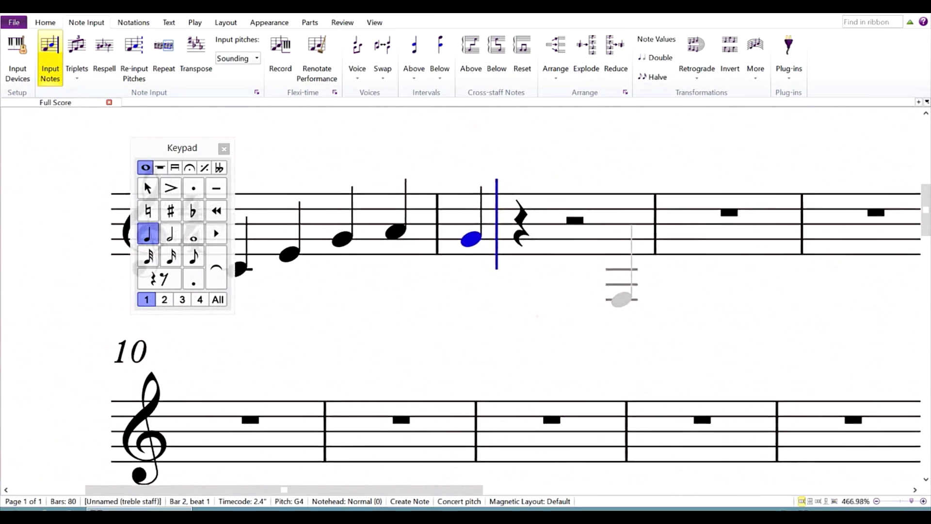
scroll(591, 283, down, 5)
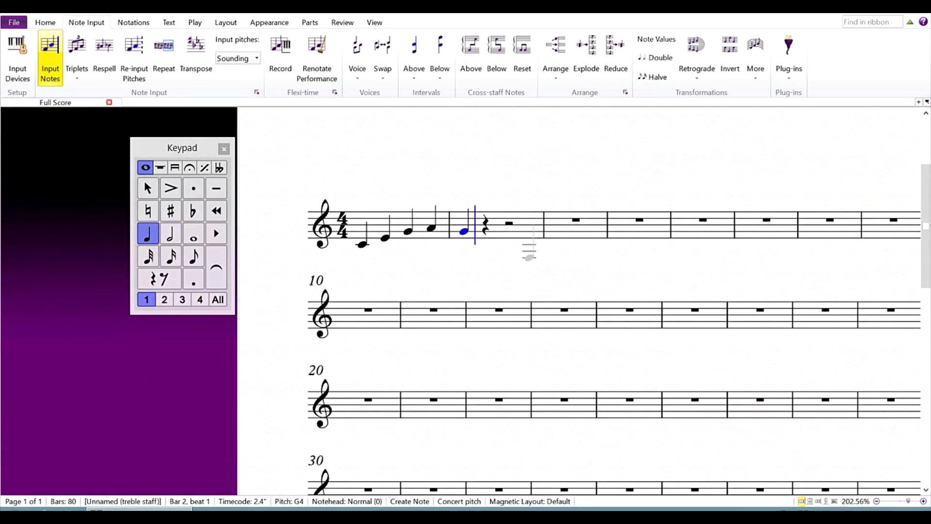
scroll(707, 178, up, 3)
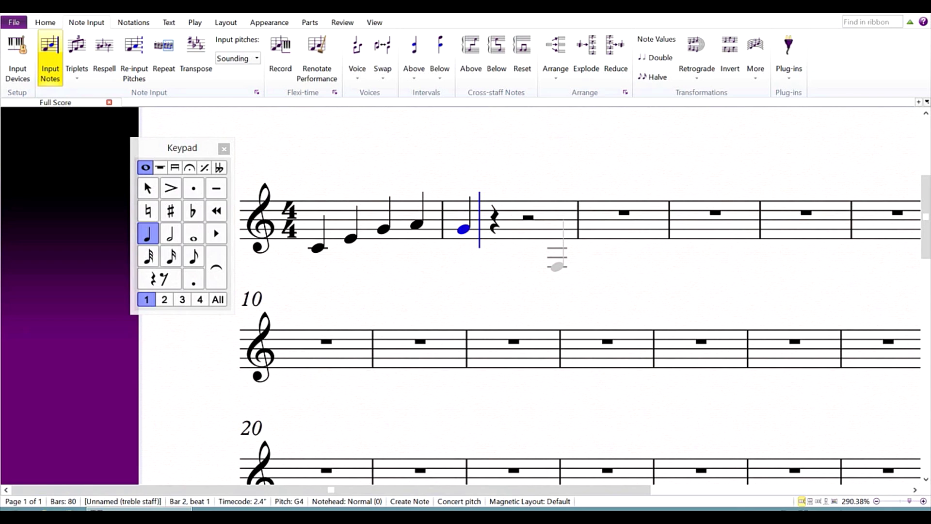
Step: Tick Center selection in the Score Position preferences
click(14, 23)
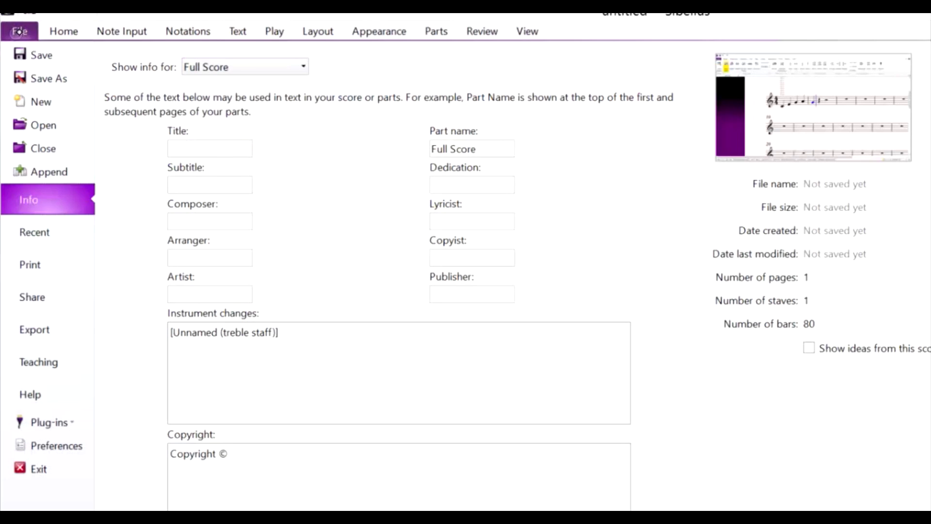
click(49, 443)
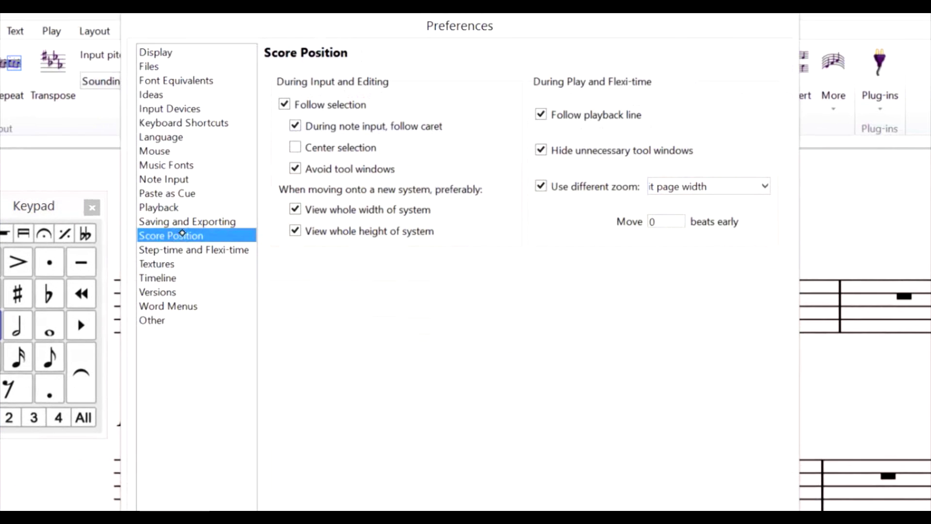
click(350, 147)
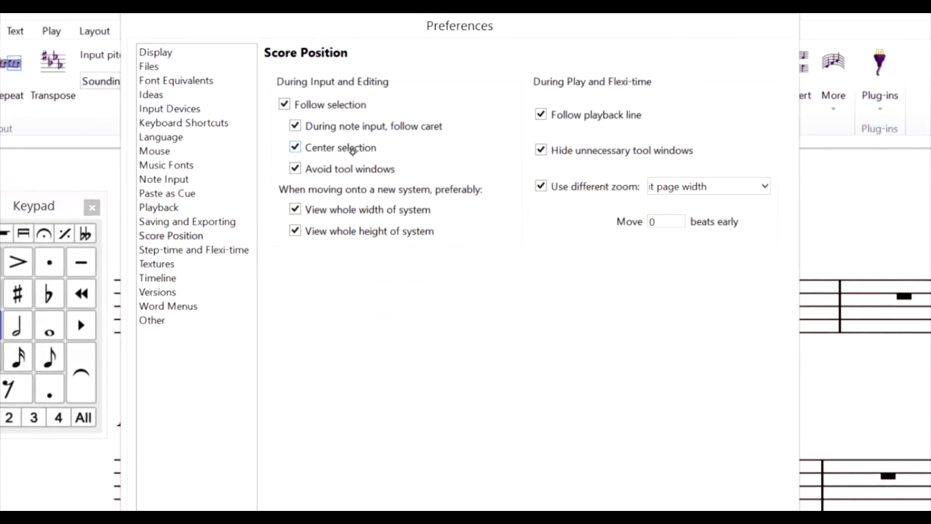
Step: Close Preferences and enter quarter notes G in bar 2, then A, F, D, C in bar 3
key(Return)
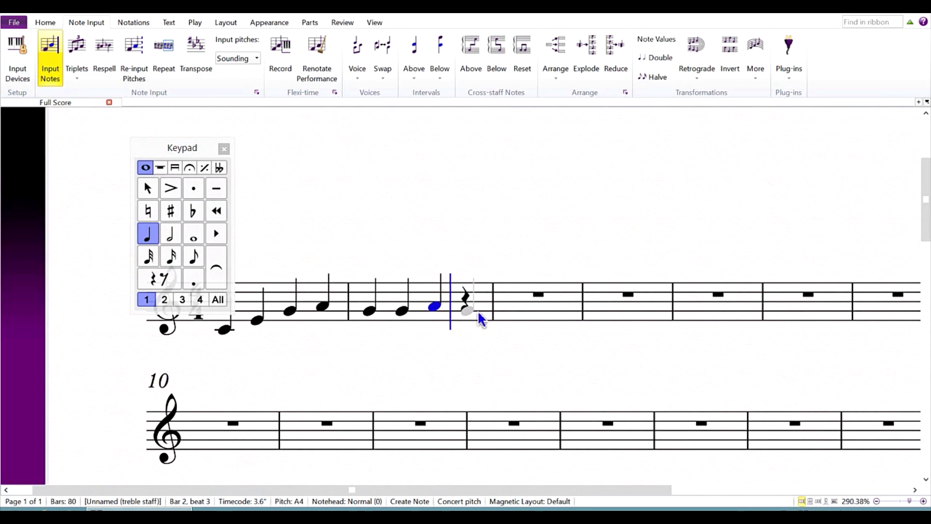
click(478, 310)
click(488, 306)
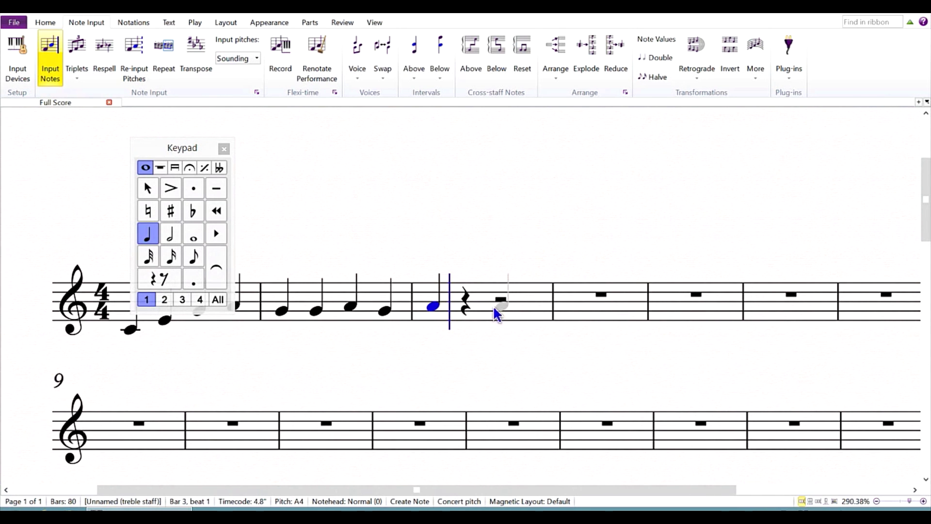
click(473, 315)
click(476, 325)
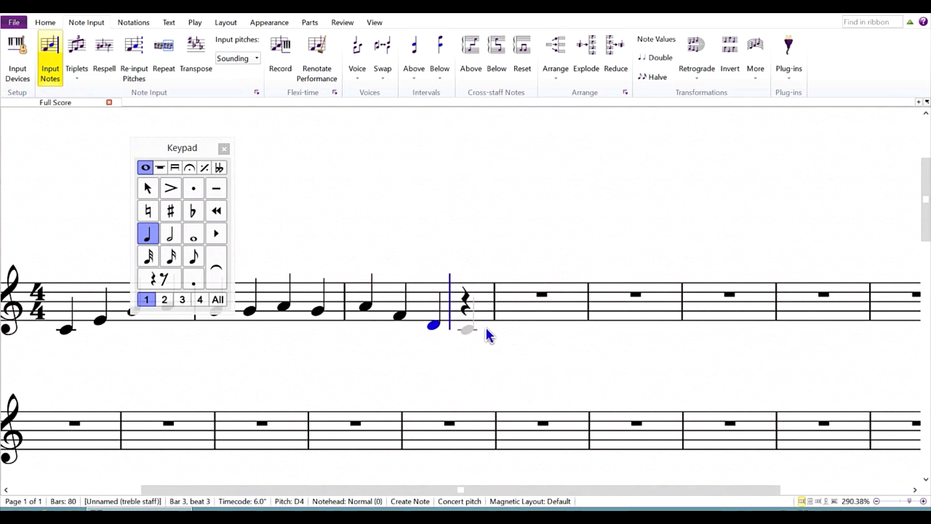
click(484, 329)
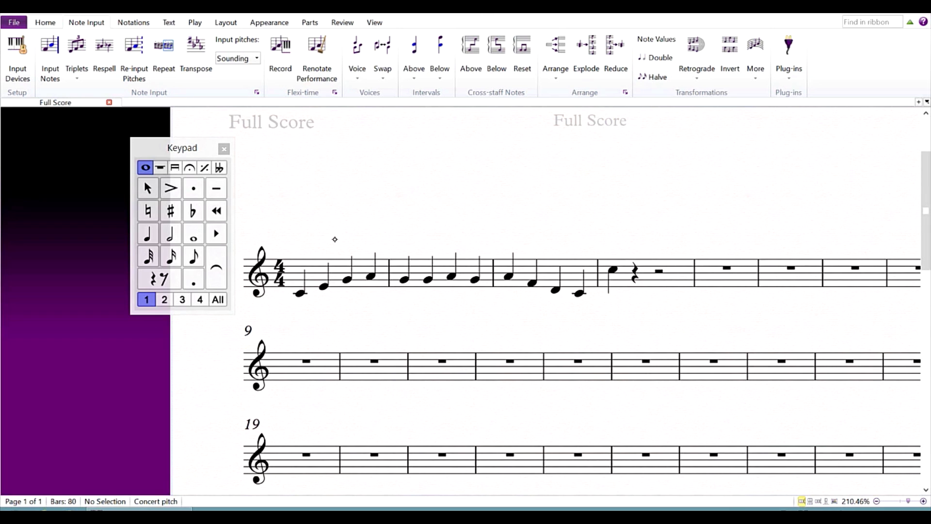
Step: Box-select bars 1–3, then Ctrl-select four notes in bars 2–3, clearing each selection
drag(338, 239, 592, 312)
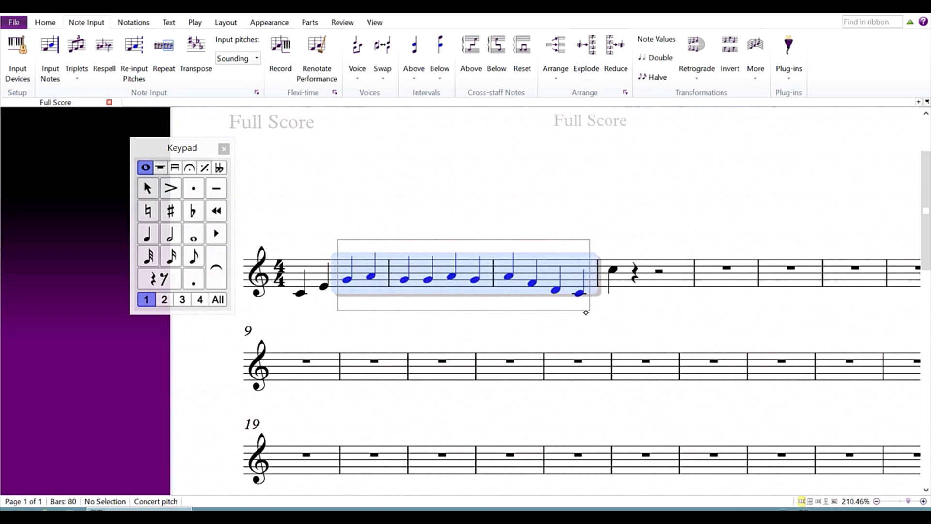
drag(586, 312, 586, 310)
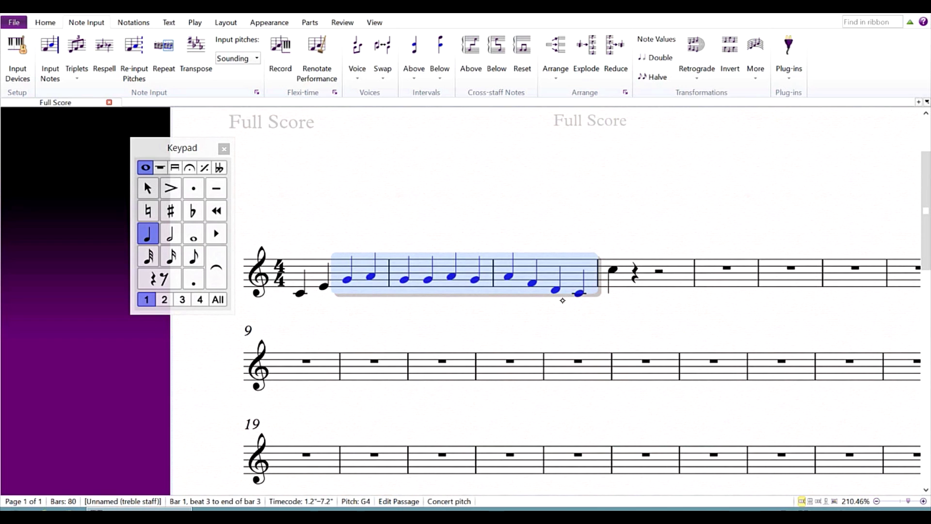
key(Escape)
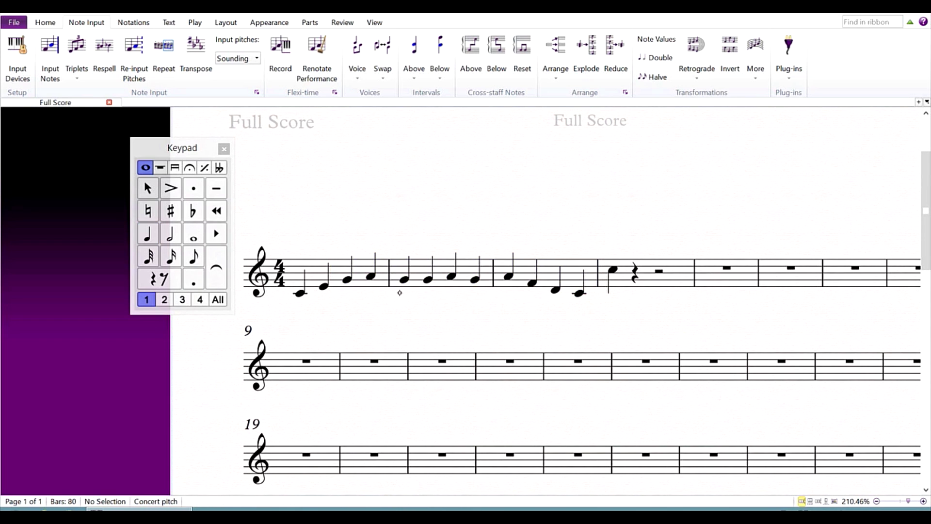
click(404, 281)
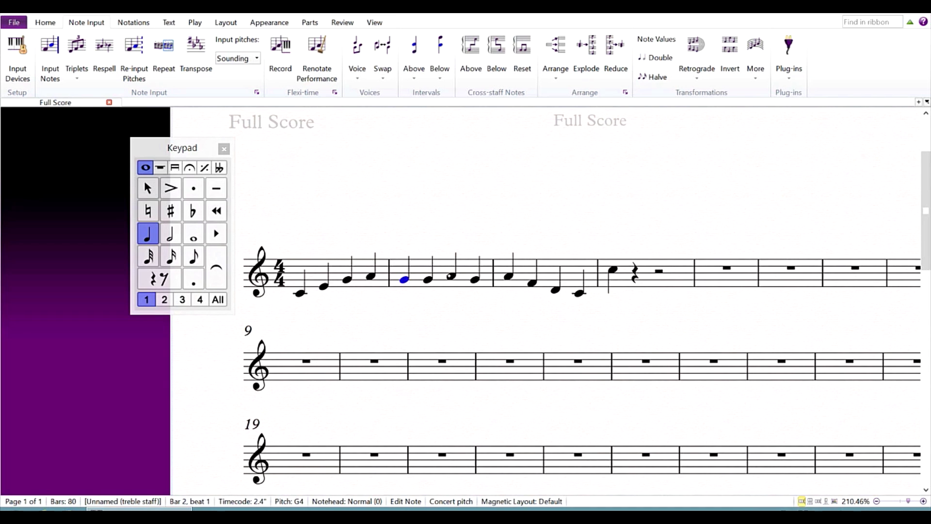
ctrl+click(451, 277)
ctrl+click(509, 276)
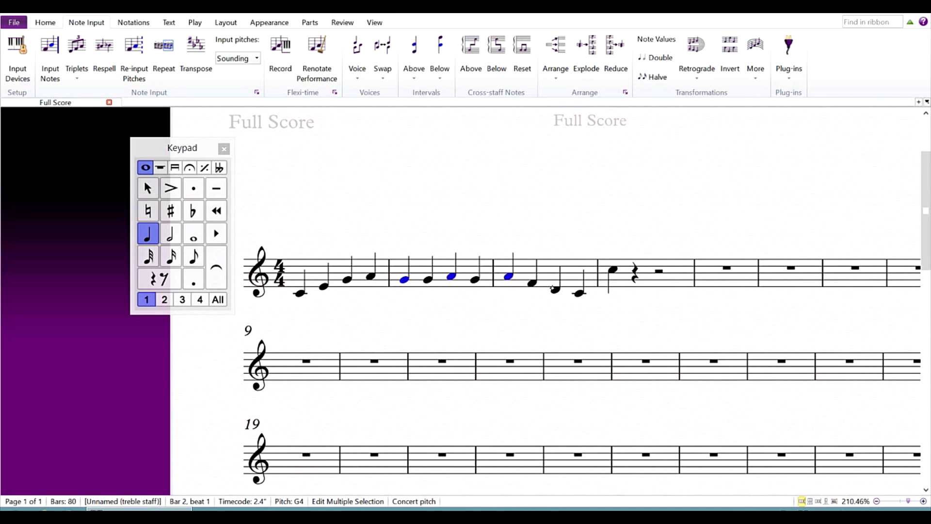
ctrl+click(554, 289)
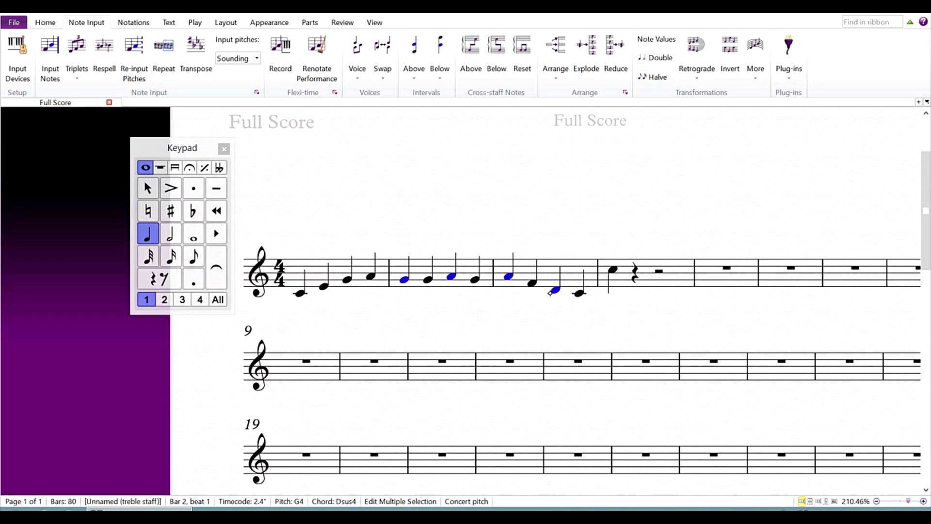
key(Escape)
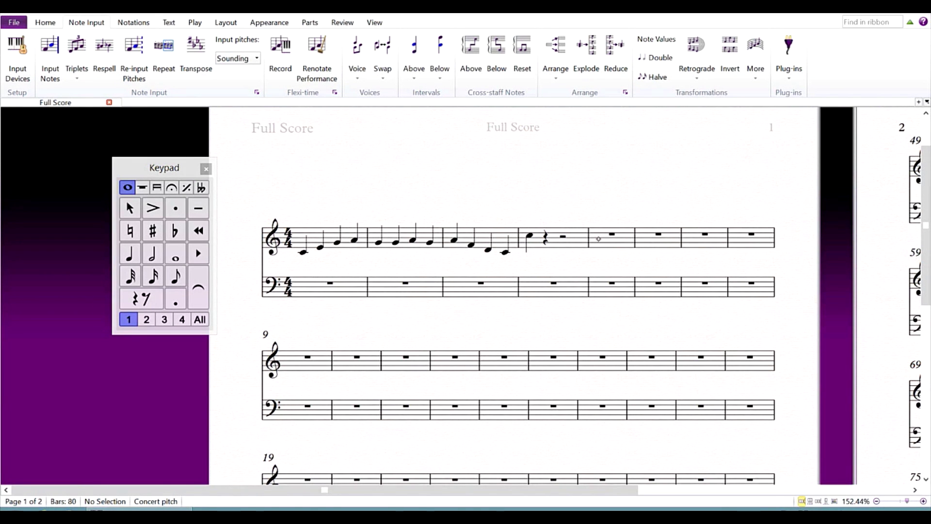
Step: Select the first system by double-click, then the whole staff by triple-click, and deselect
double_click(598, 238)
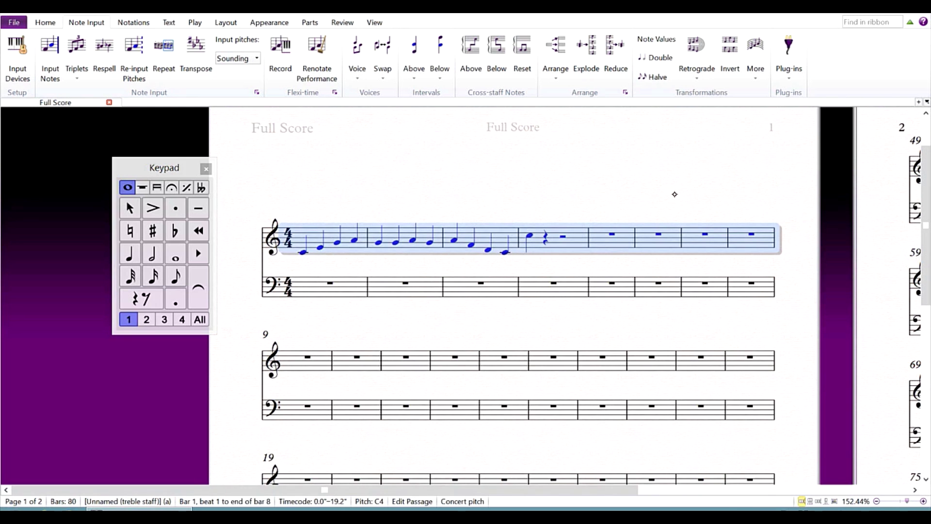
key(Escape)
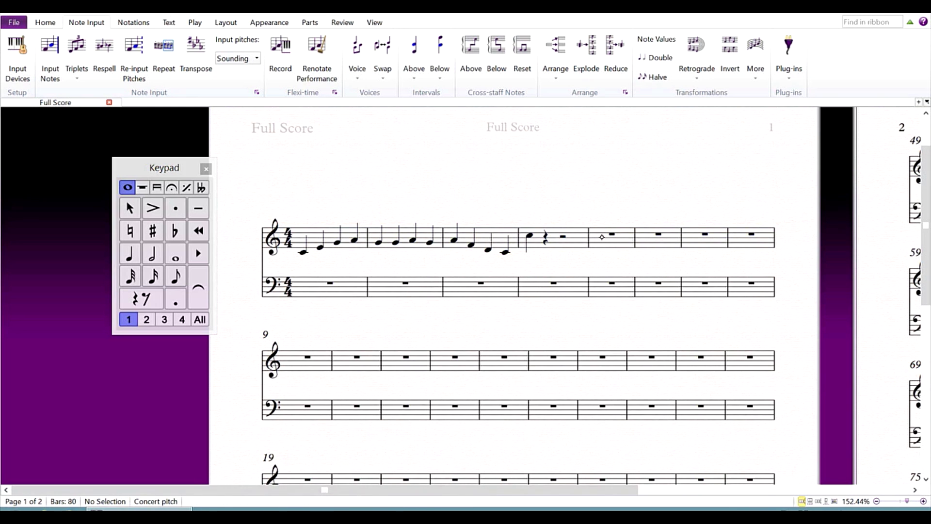
triple_click(602, 236)
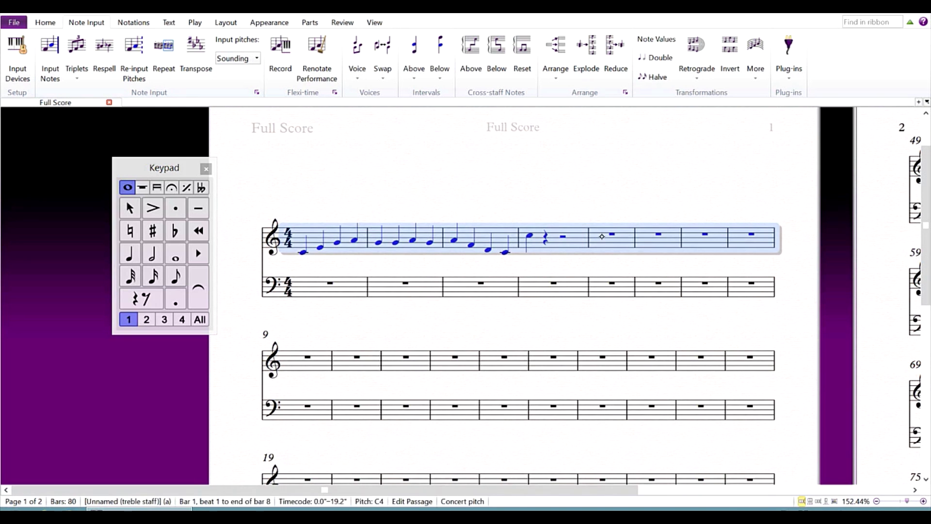
click(679, 193)
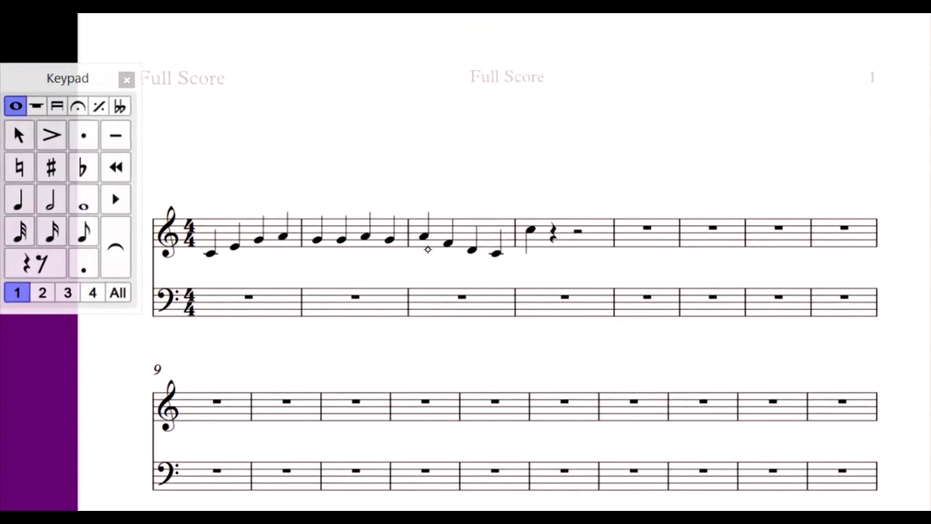
Step: Turn the first three notes of bar 3 into rests and replace bar 2 with a whole-bar rest
click(425, 237)
key(0)
click(458, 246)
key(0)
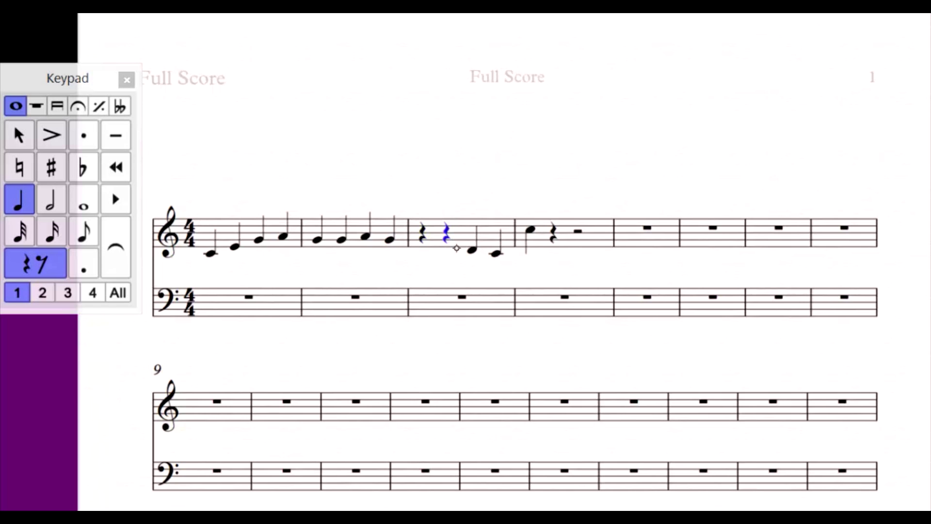
click(473, 251)
key(0)
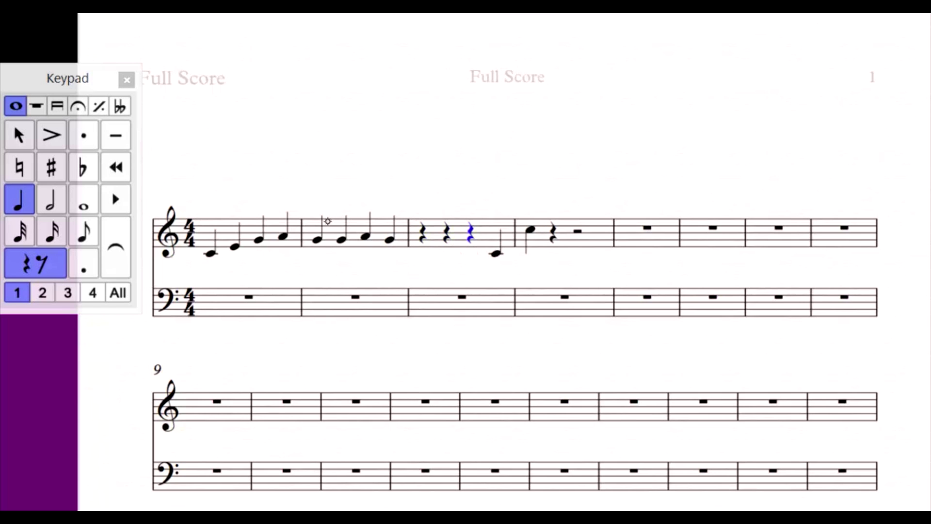
drag(308, 206, 390, 248)
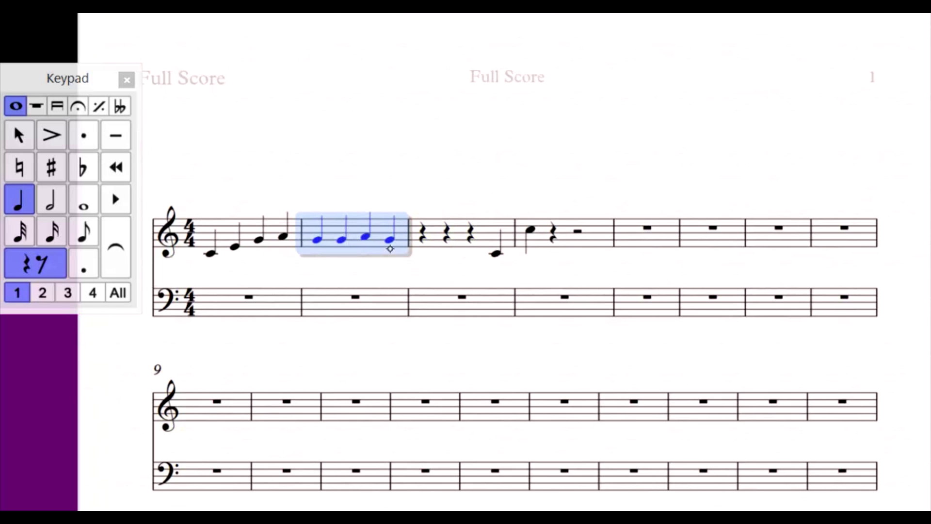
key(6)
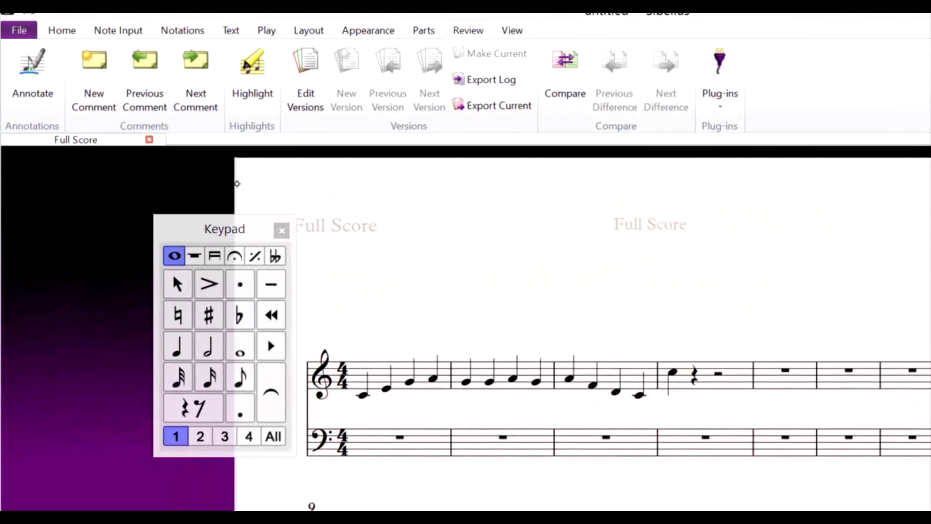
Step: Handwrite 'needs cowbell' above the staff, redraw the final l, and shift the annotation right
click(32, 75)
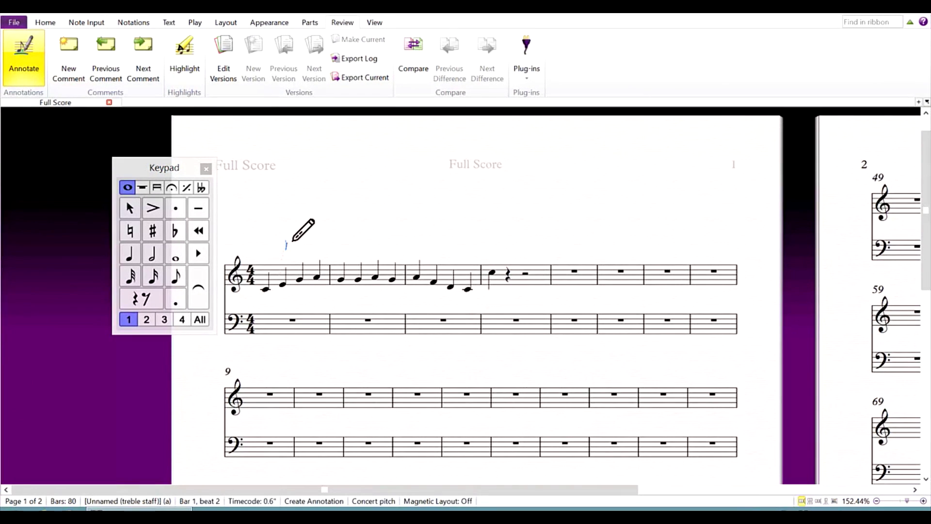
mouse_move(292, 240)
mouse_down()
mouse_move(330, 237)
mouse_move(347, 246)
mouse_move(297, 255)
mouse_move(338, 255)
mouse_move(417, 237)
mouse_move(451, 250)
mouse_move(457, 290)
mouse_up()
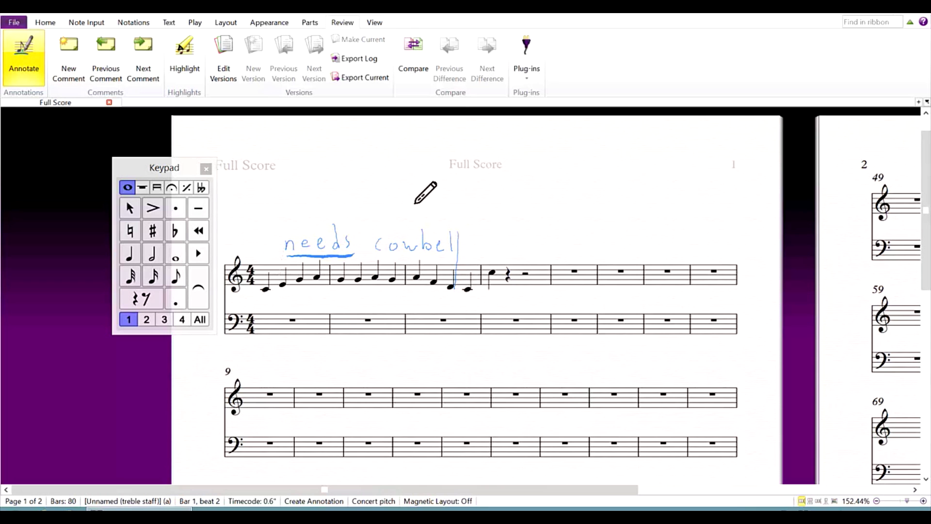
key(ctrl+z)
drag(460, 233, 462, 250)
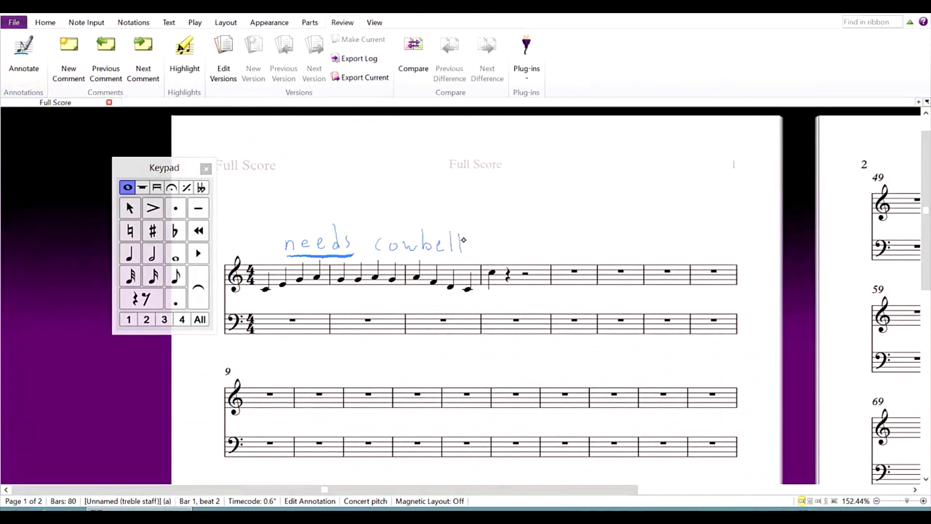
drag(463, 239, 542, 235)
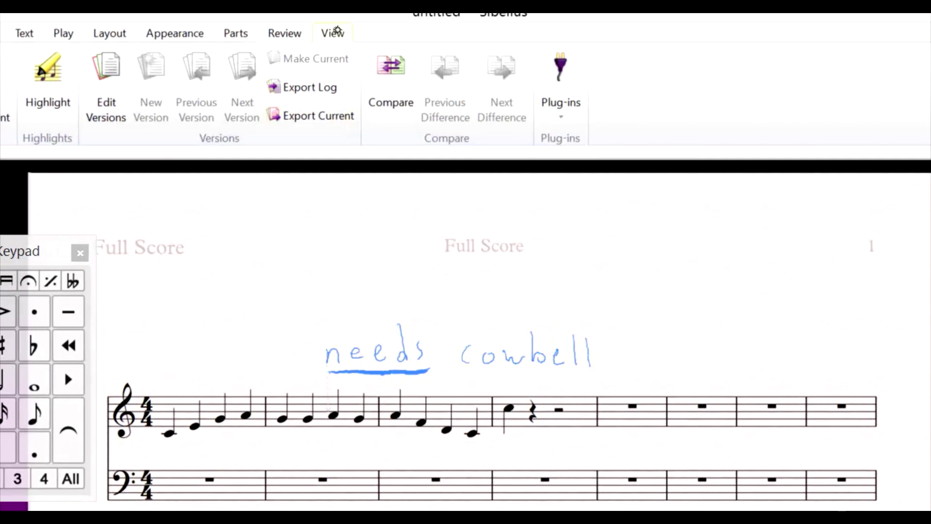
Step: Turn the Annotations invisible off and back on, leaving 'needs cowbell' visible and deselected
click(335, 32)
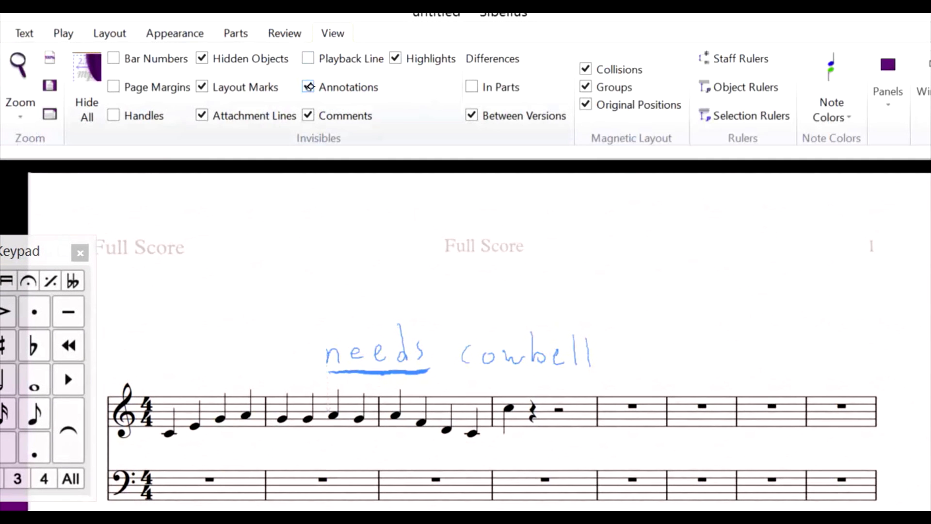
click(309, 87)
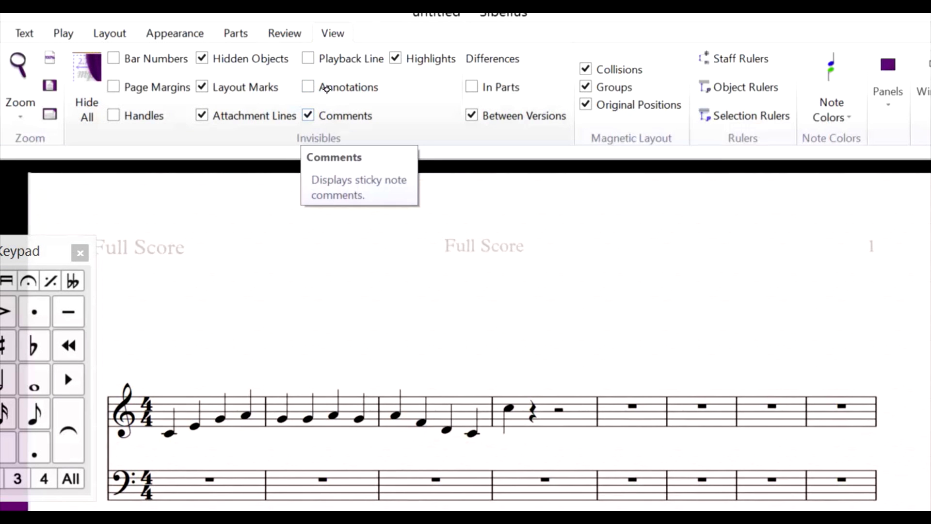
click(326, 88)
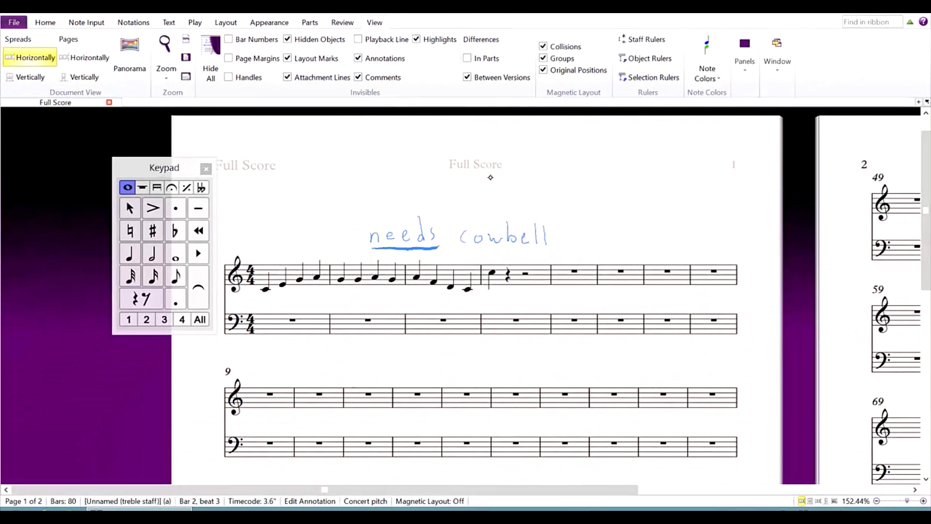
key(Escape)
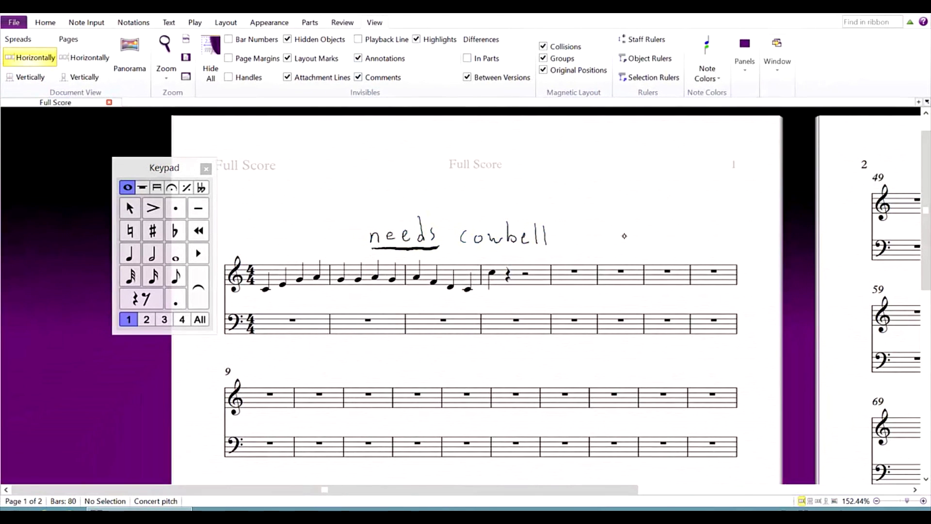